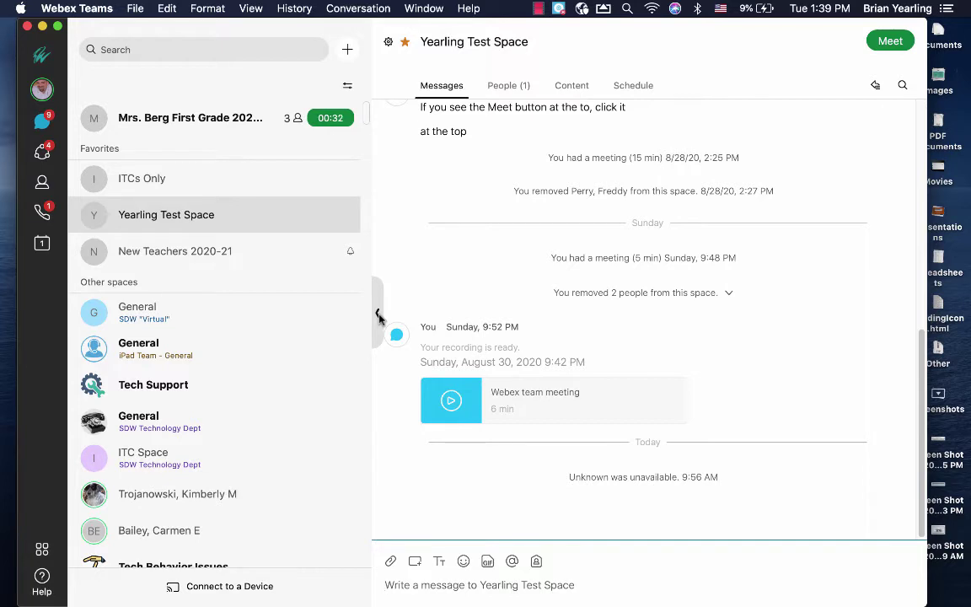
- Try to start a meeting in the favorite test space and dismiss the microphone access alert
{"action": "left_click", "coordinate": [891, 41]}
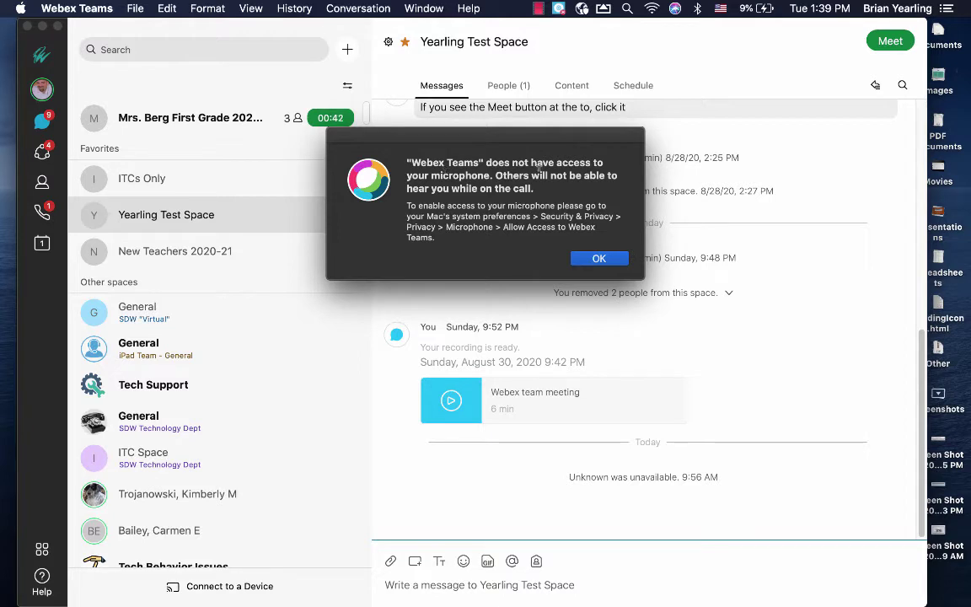
{"action": "left_click", "coordinate": [599, 258]}
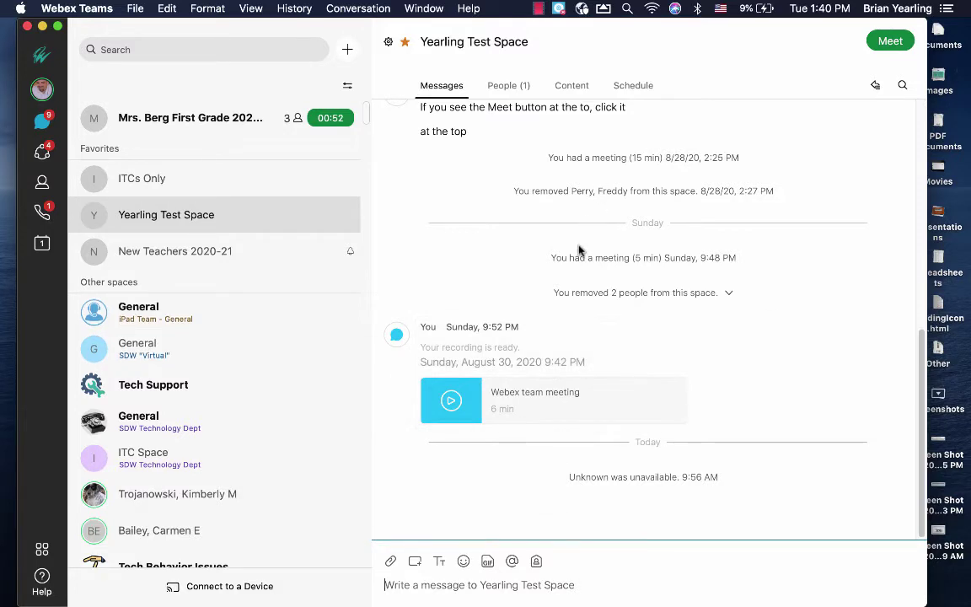
- Switch to System Preferences and allow Webex Teams camera access under Security & Privacy, postponing the app's quit
{"action": "left_click", "coordinate": [496, 590]}
{"action": "mouse_move", "coordinate": [531, 594]}
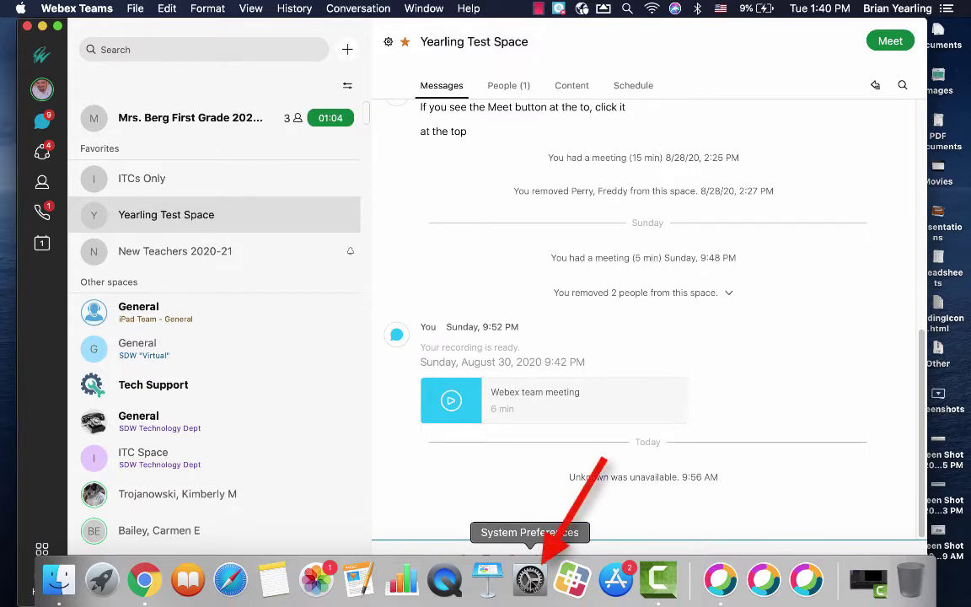
{"action": "left_click", "coordinate": [530, 580]}
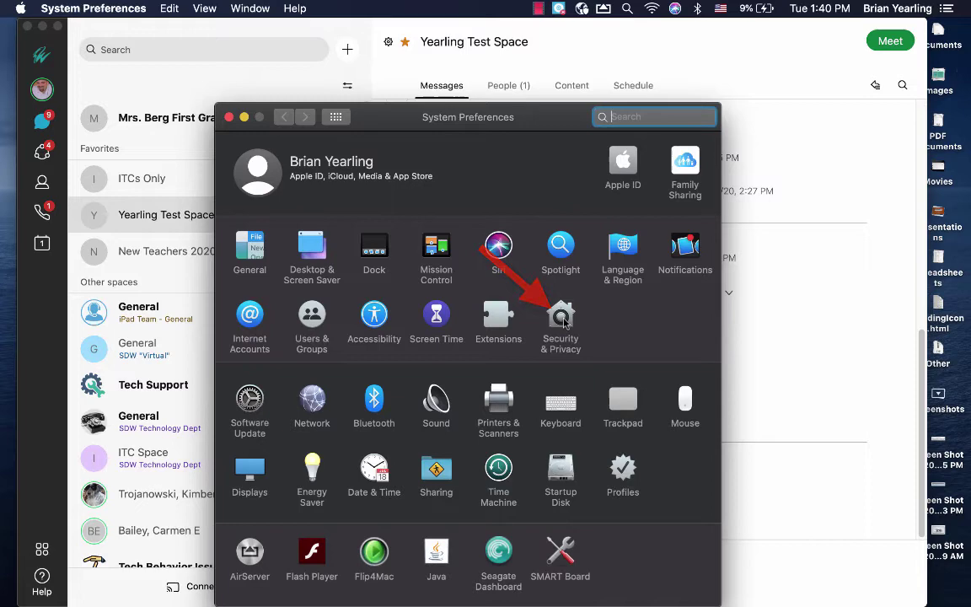
{"action": "left_click", "coordinate": [565, 321]}
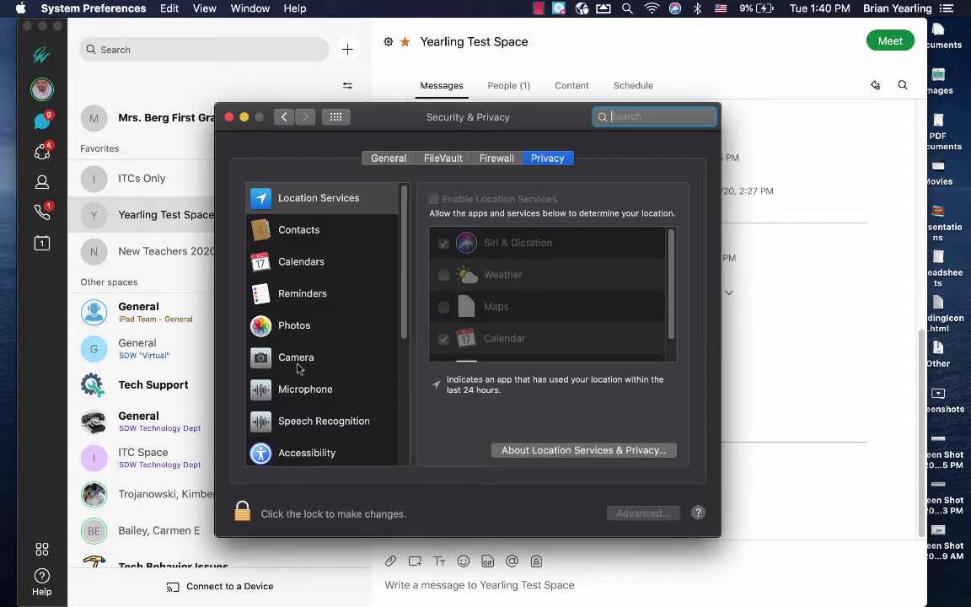
{"action": "left_click", "coordinate": [304, 361]}
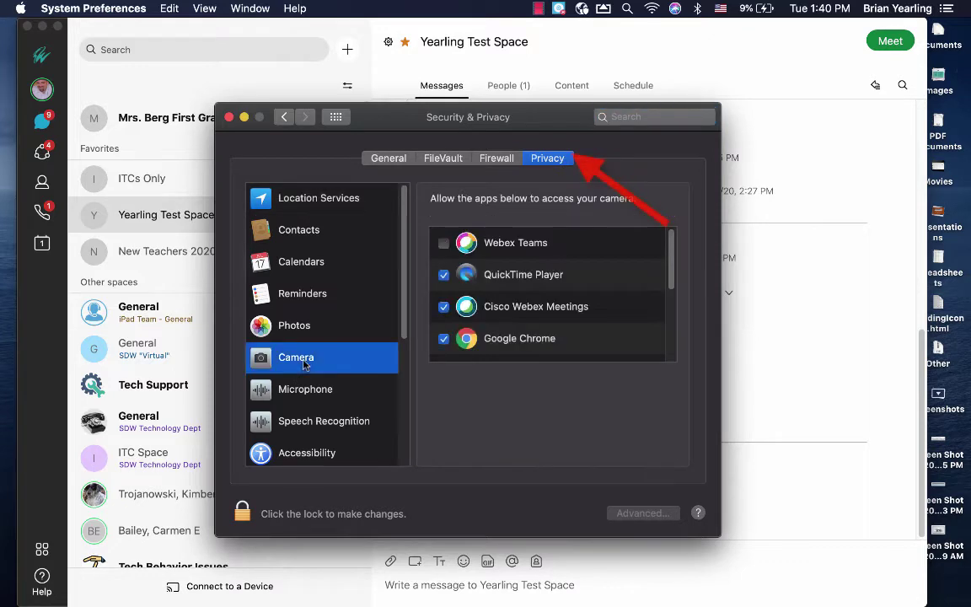
{"action": "left_click", "coordinate": [443, 243]}
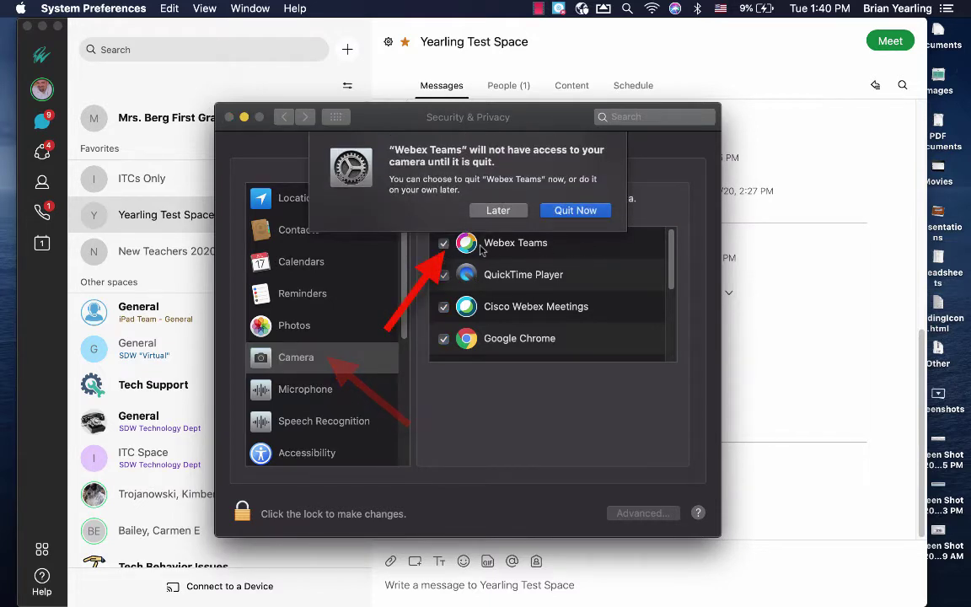
{"action": "left_click", "coordinate": [498, 211]}
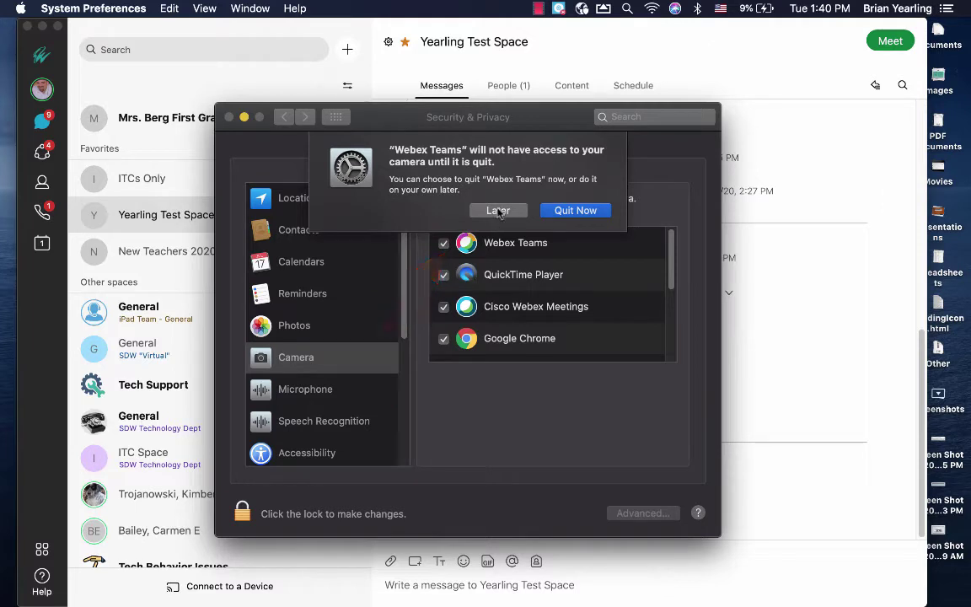
- Allow Webex Teams to access the microphone in the privacy settings, again postponing the app's quit
{"action": "left_click", "coordinate": [291, 400]}
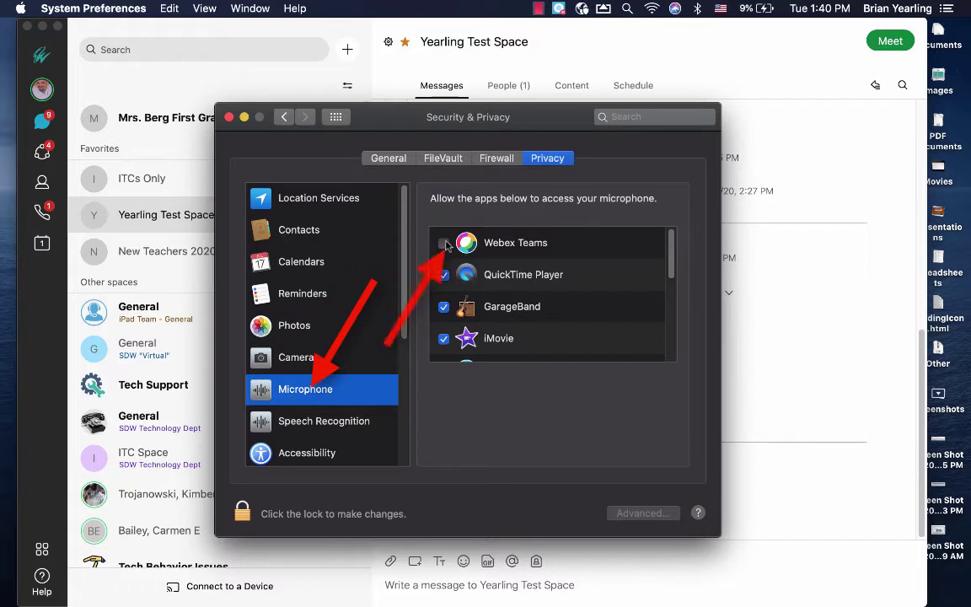
{"action": "left_click", "coordinate": [444, 244]}
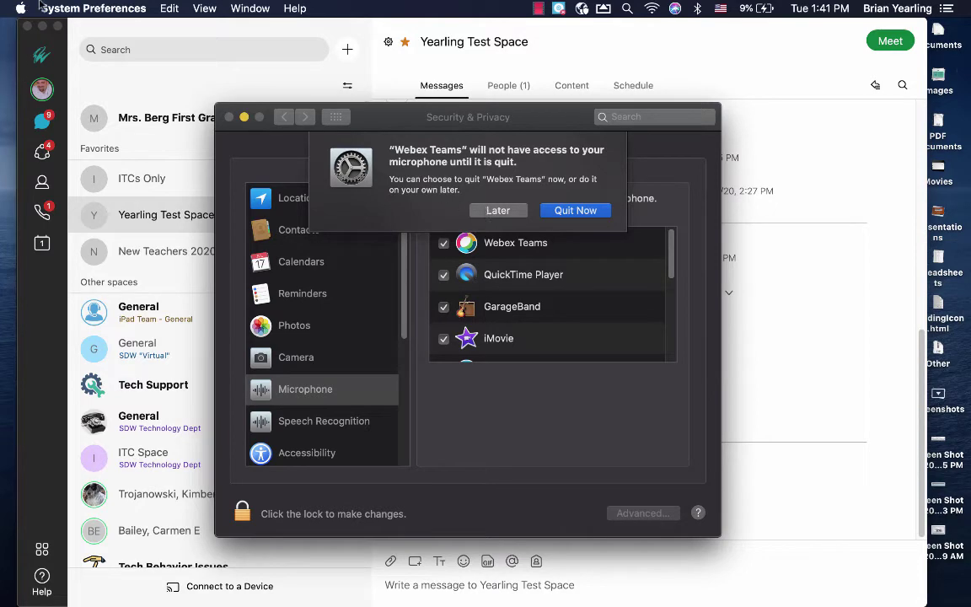
{"action": "left_click", "coordinate": [498, 210]}
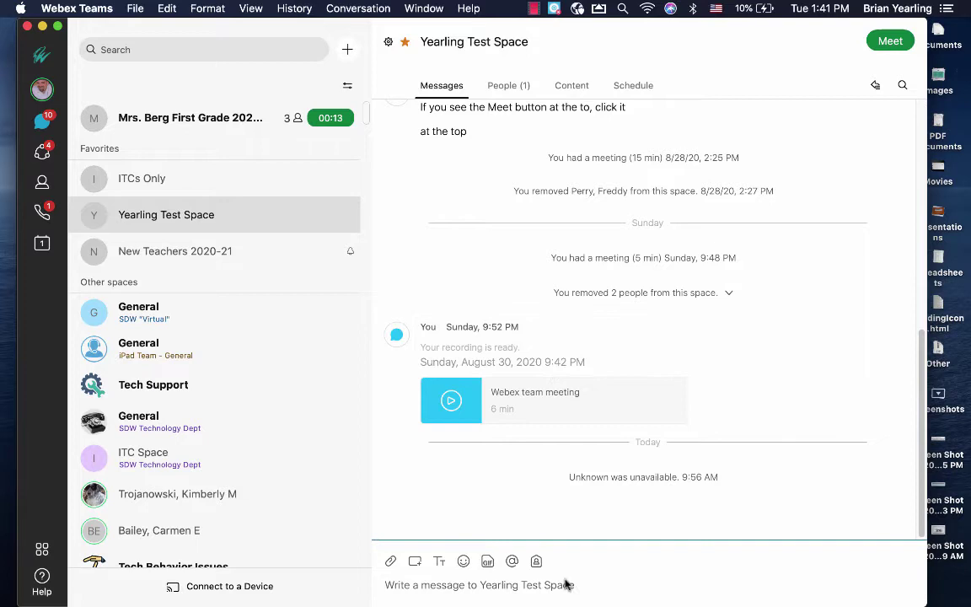
- Quit Webex Teams and relaunch it to apply the camera and microphone permissions
{"action": "mouse_move", "coordinate": [594, 576]}
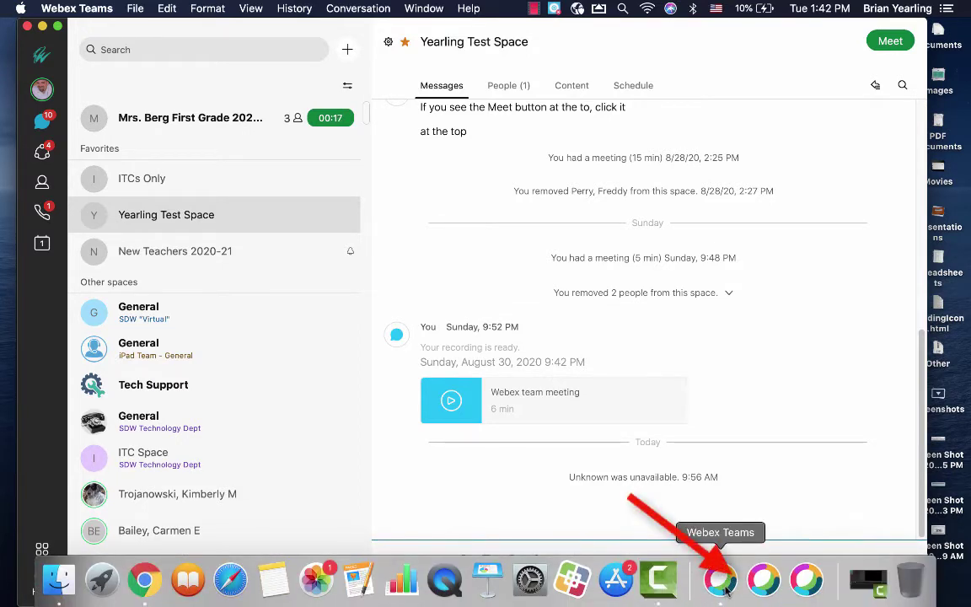
{"action": "left_click", "coordinate": [725, 588]}
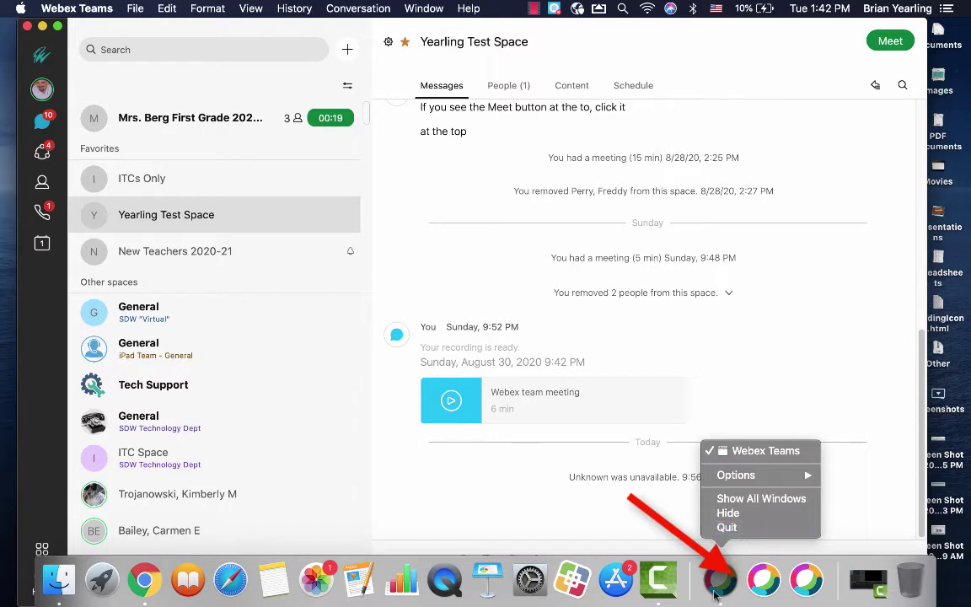
{"action": "left_click", "coordinate": [715, 593]}
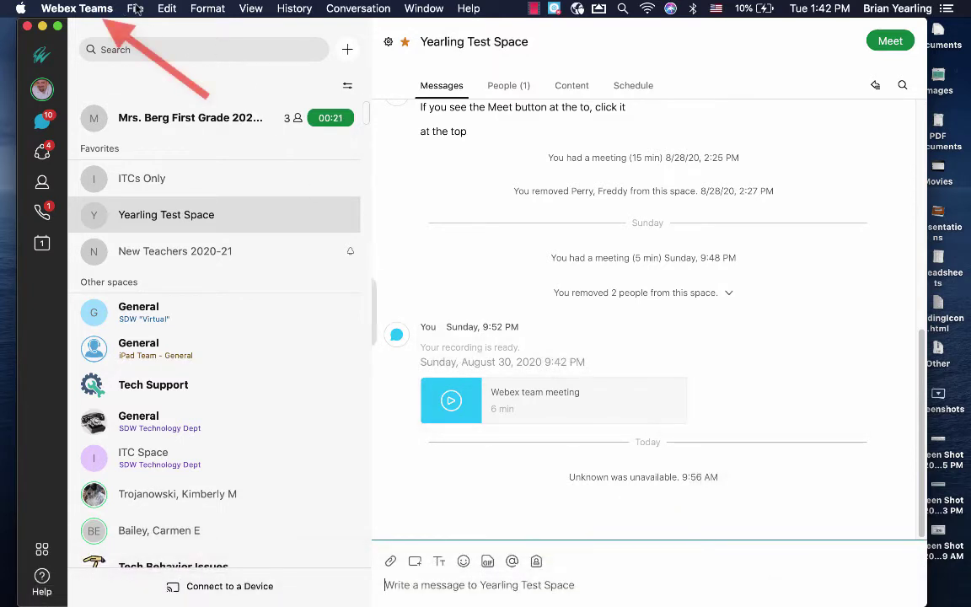
{"action": "left_click", "coordinate": [76, 9]}
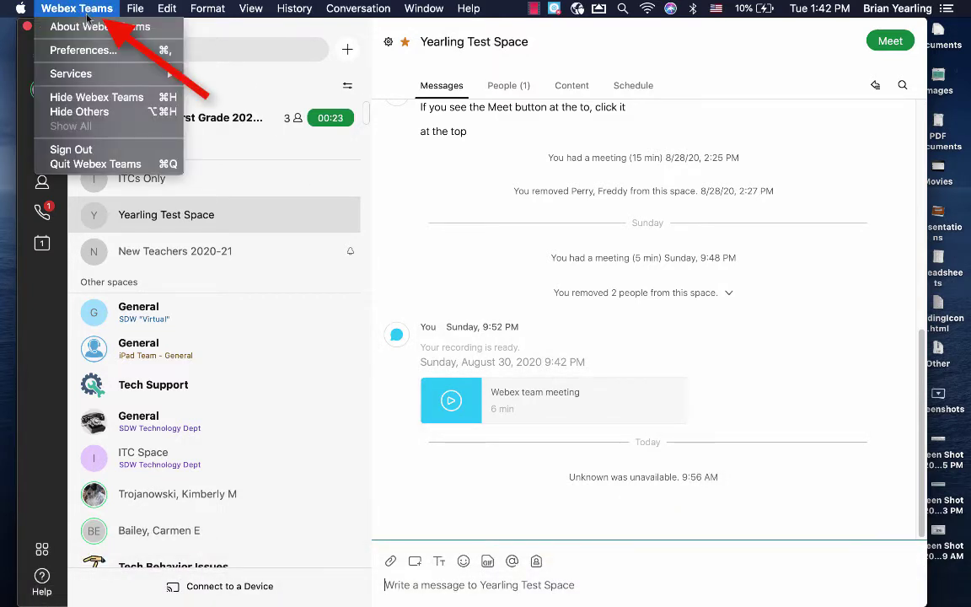
{"action": "left_click", "coordinate": [96, 166]}
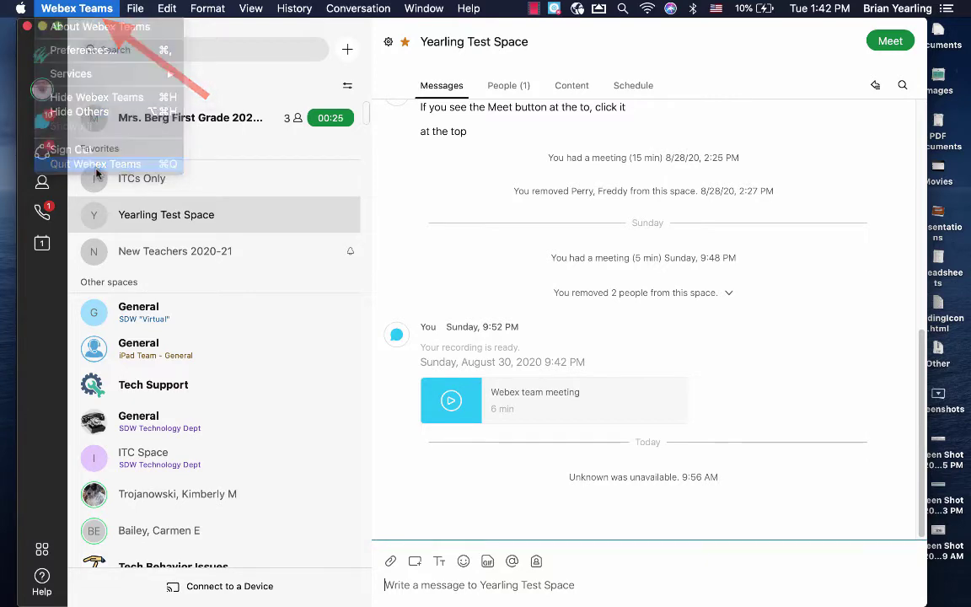
{"action": "mouse_move", "coordinate": [679, 602]}
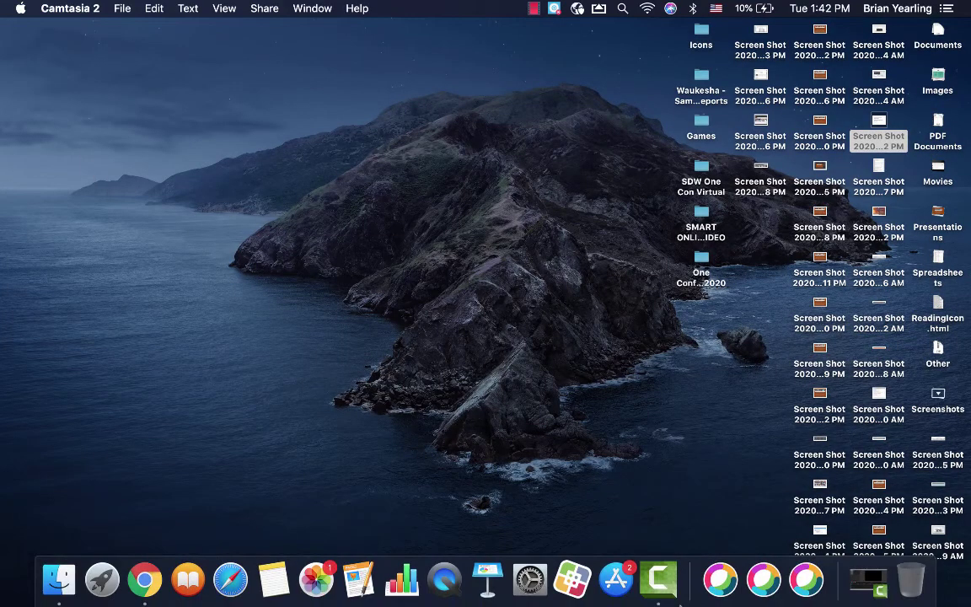
{"action": "left_click", "coordinate": [731, 592]}
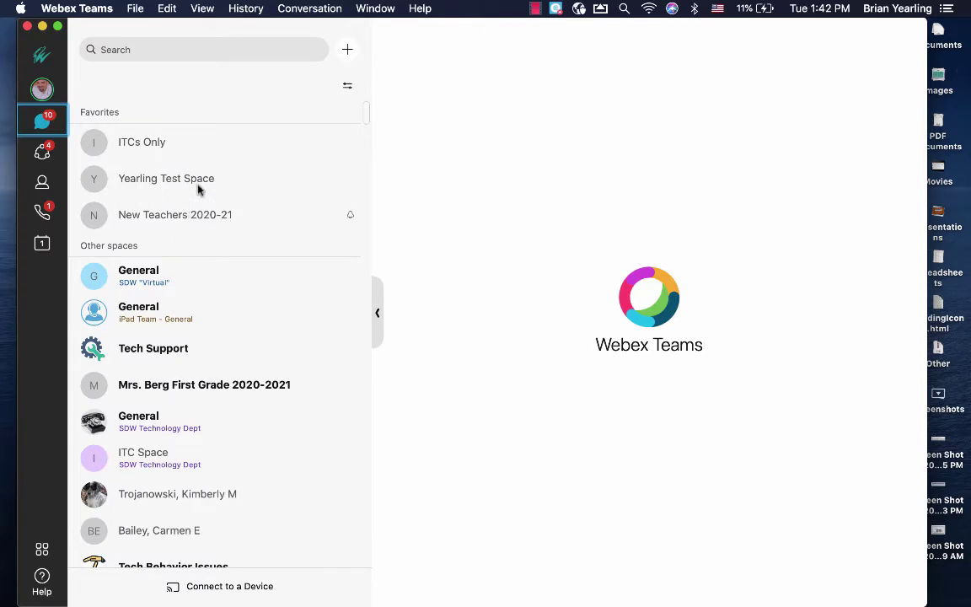
- Open the favorite test space and start a meeting with video turned off
{"action": "left_click", "coordinate": [186, 216]}
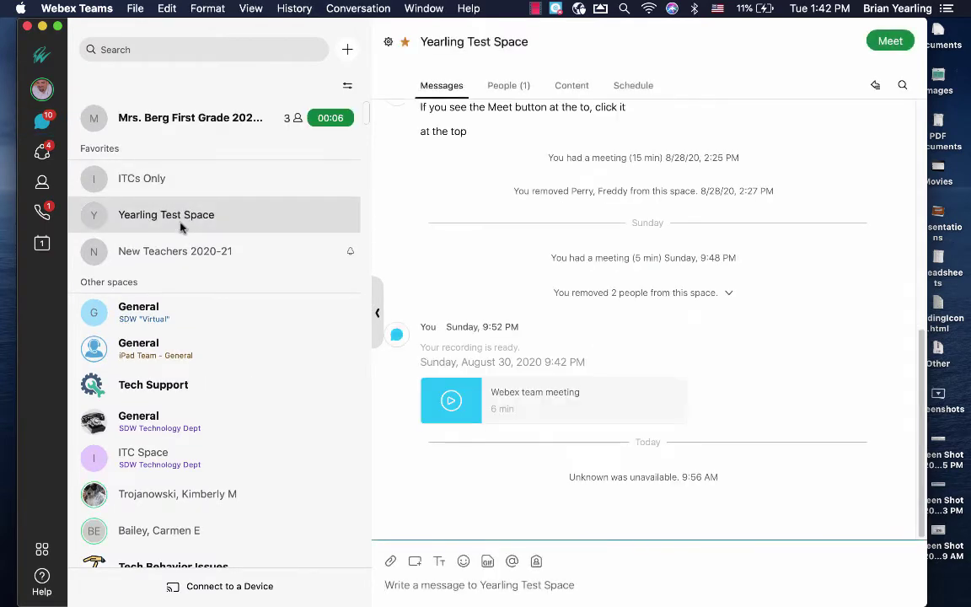
{"action": "left_click", "coordinate": [890, 40]}
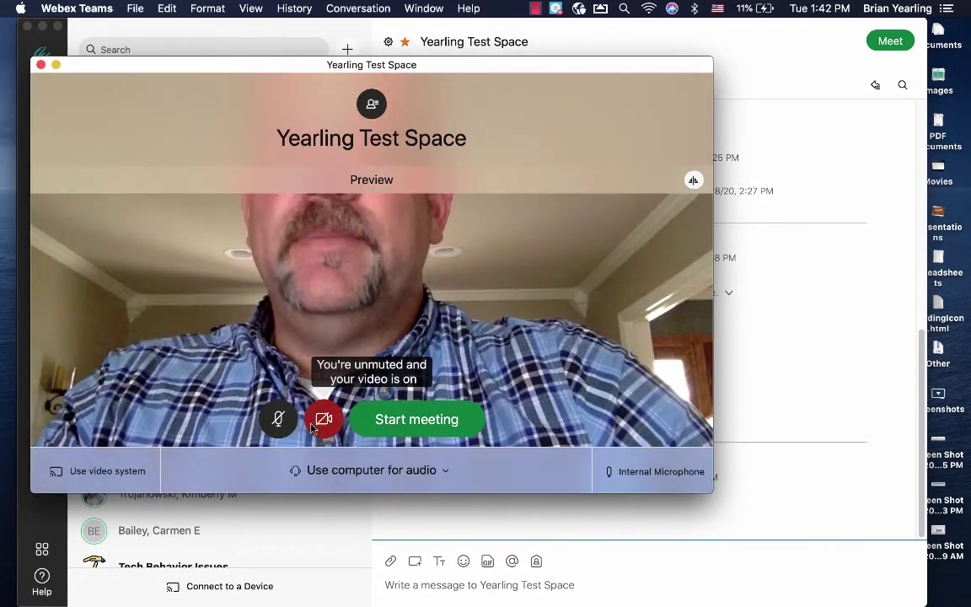
{"action": "left_click", "coordinate": [314, 425]}
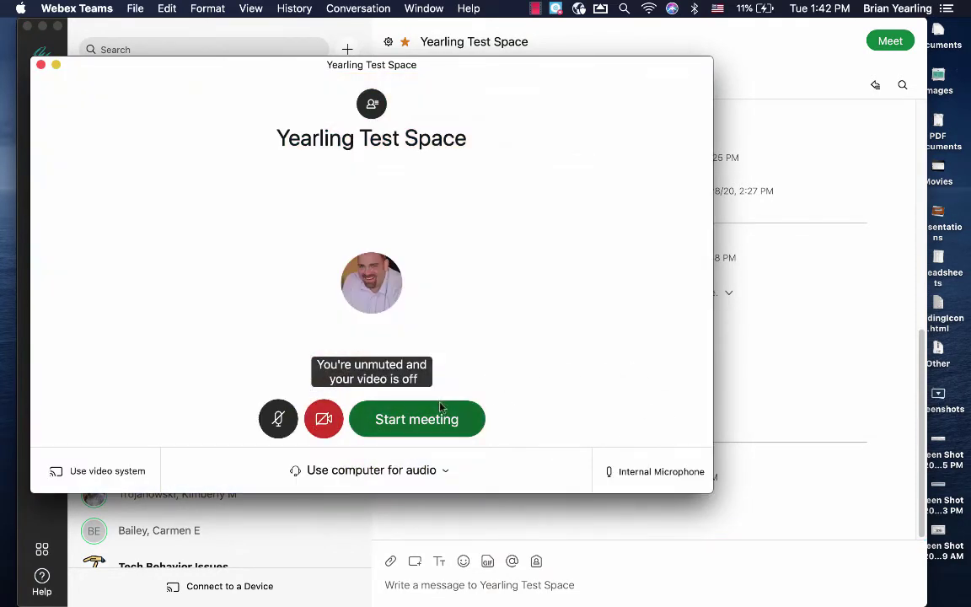
{"action": "left_click", "coordinate": [433, 426]}
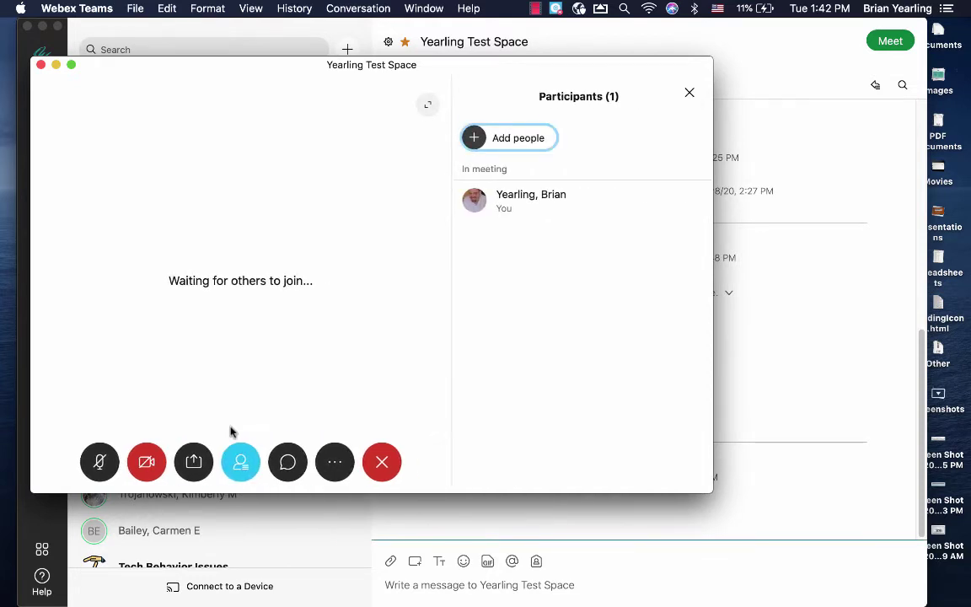
- Share the entire screen in the meeting and stop sharing
{"action": "left_click", "coordinate": [193, 462]}
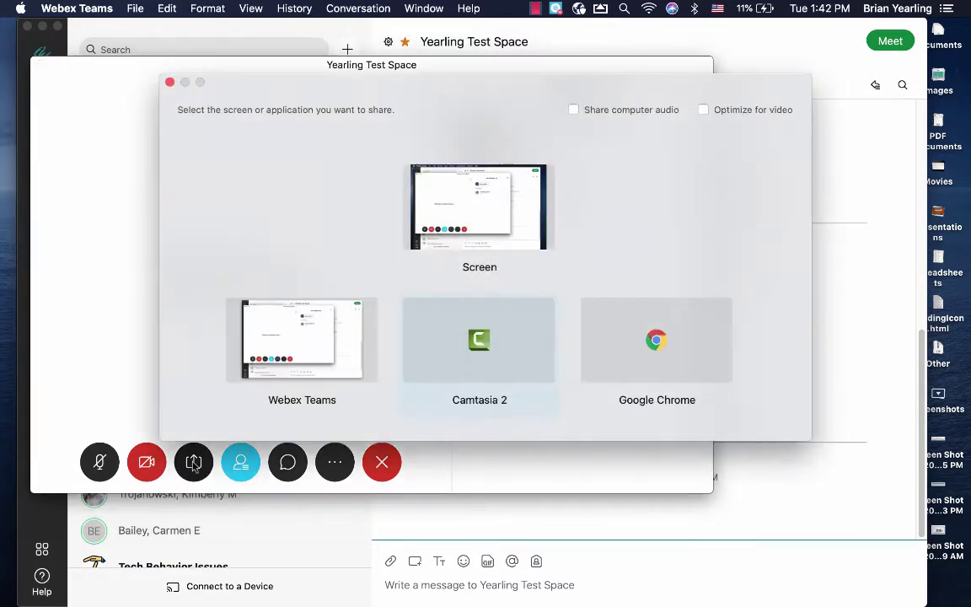
{"action": "left_click", "coordinate": [430, 179]}
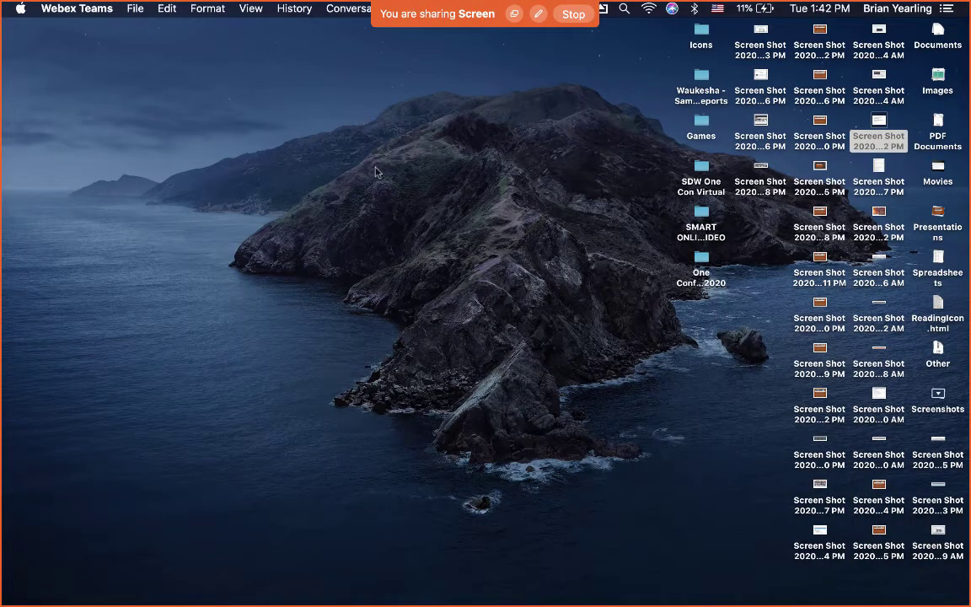
{"action": "left_click", "coordinate": [572, 15]}
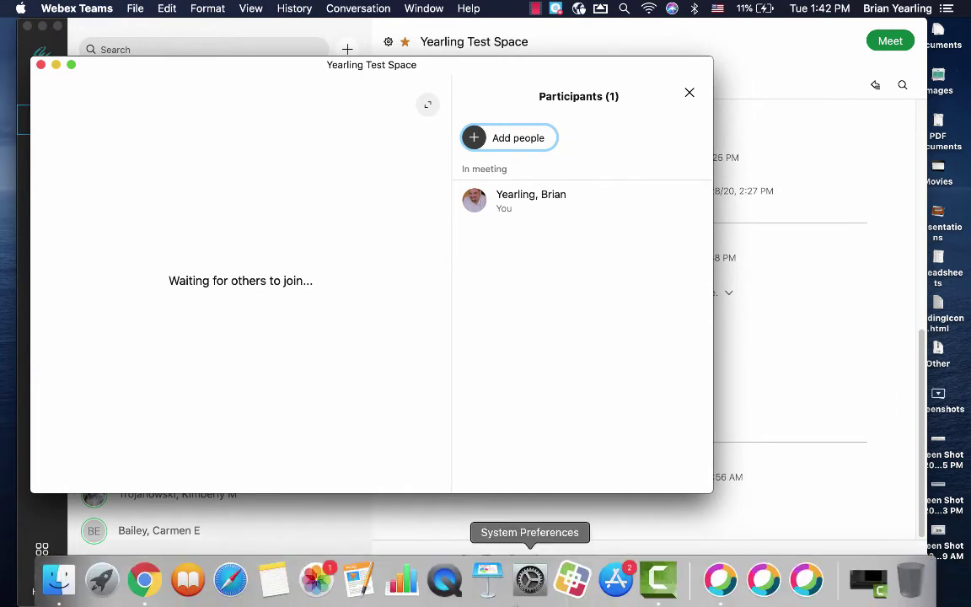
- Allow Webex Teams screen recording in the System Preferences privacy settings, quit Webex Teams immediately, and close the preferences window
{"action": "left_click", "coordinate": [531, 584]}
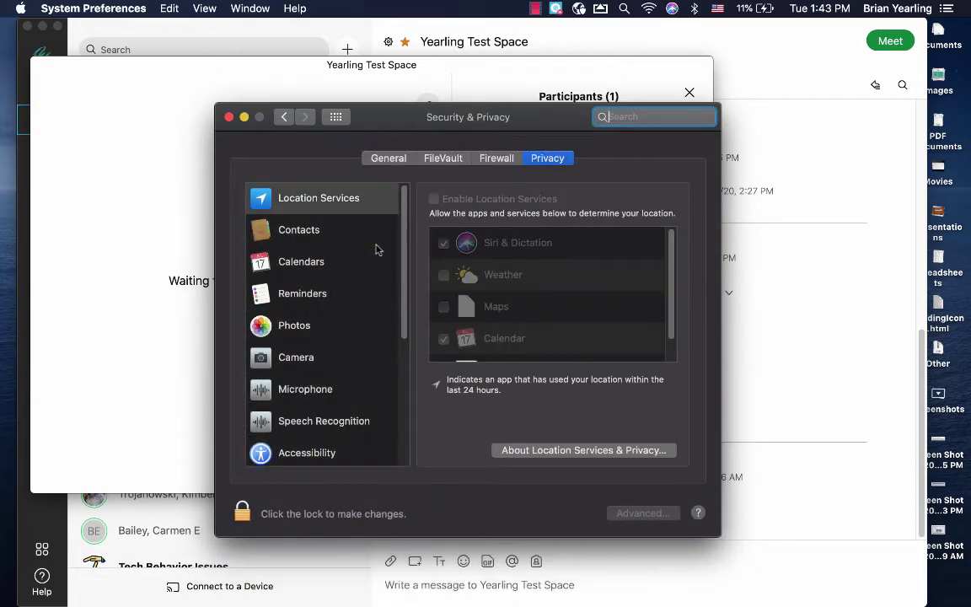
{"action": "scroll", "coordinate": [324, 381], "scroll_direction": "down", "scroll_amount": 5}
{"action": "scroll", "coordinate": [325, 381], "scroll_direction": "down", "scroll_amount": 5}
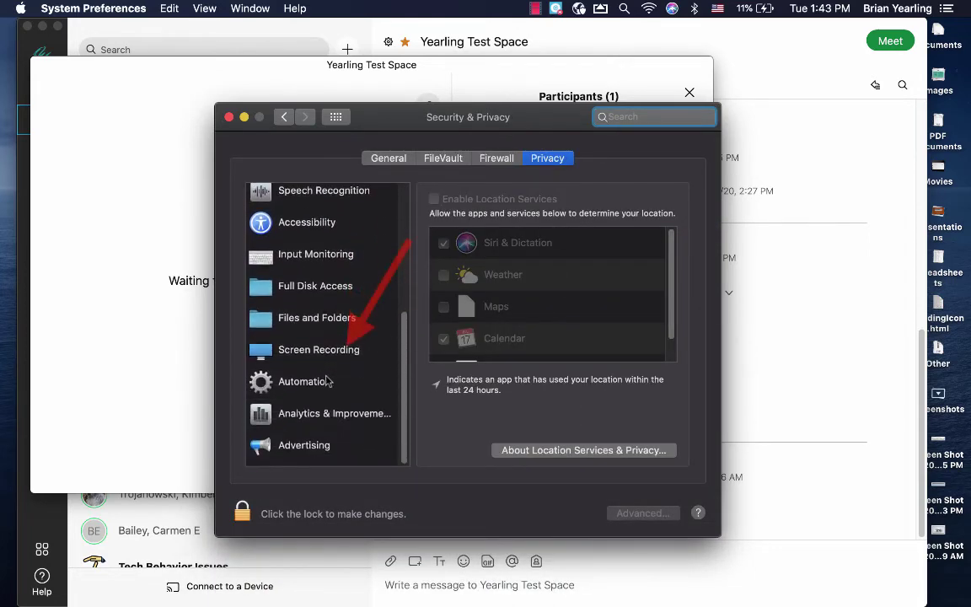
{"action": "left_click", "coordinate": [323, 356]}
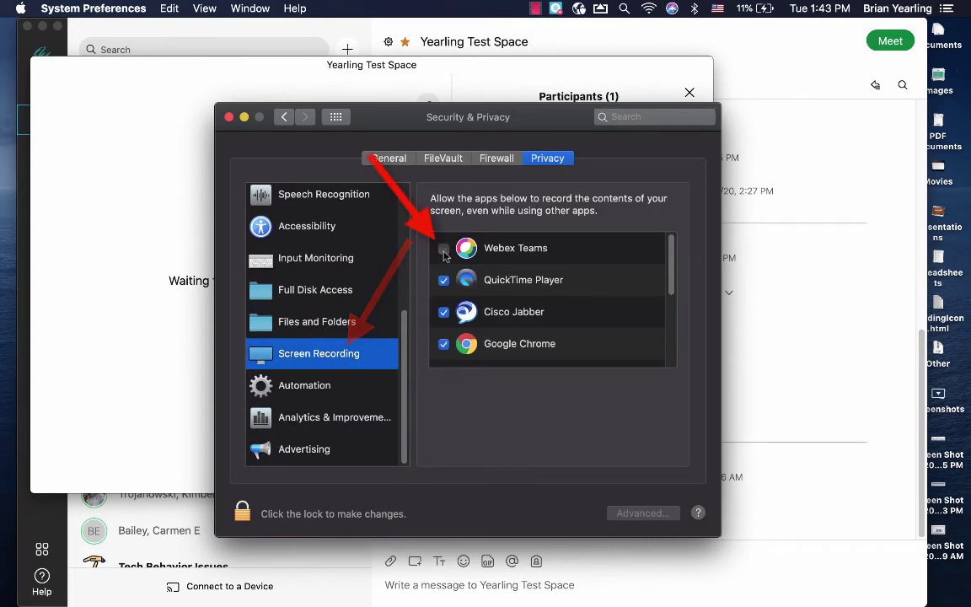
{"action": "left_click", "coordinate": [444, 250]}
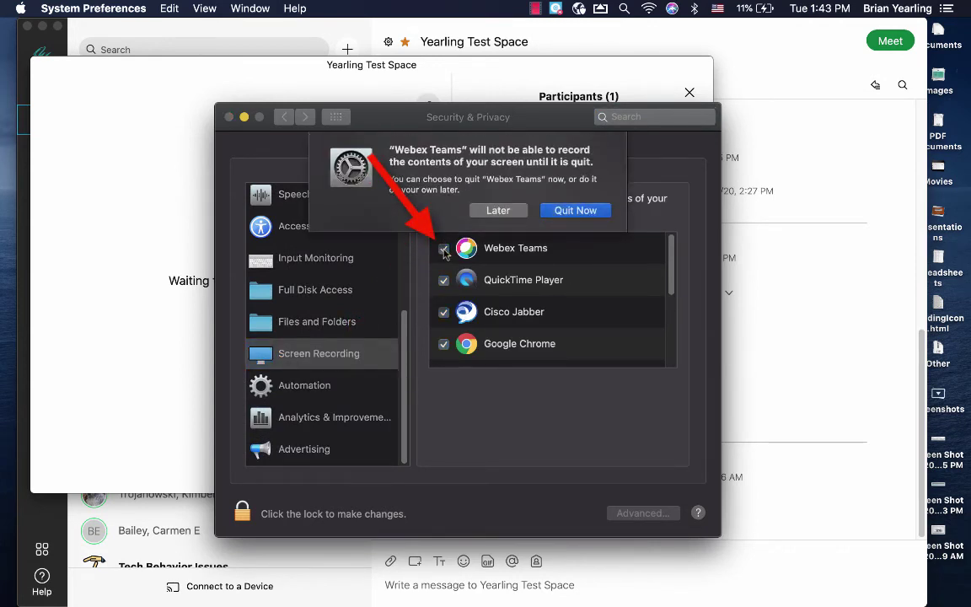
{"action": "left_click", "coordinate": [570, 211]}
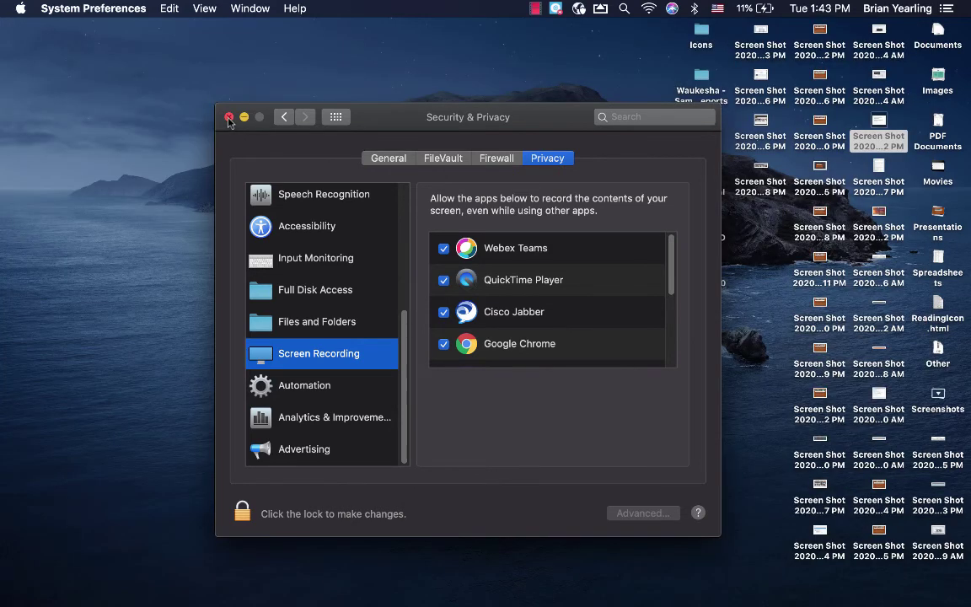
{"action": "left_click", "coordinate": [229, 118]}
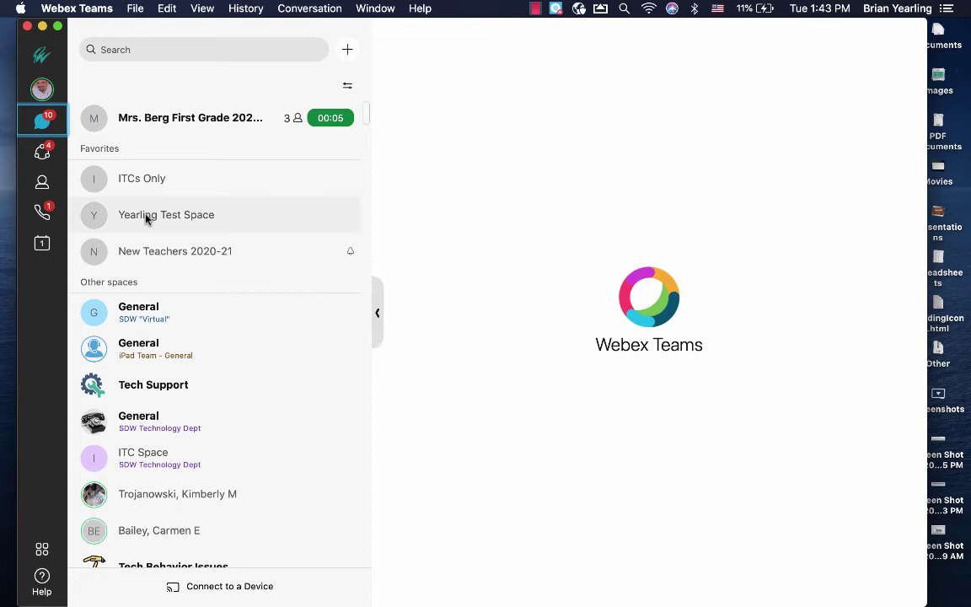
- Start a new meeting in the test space with video off and show its participant list
{"action": "left_click", "coordinate": [146, 217]}
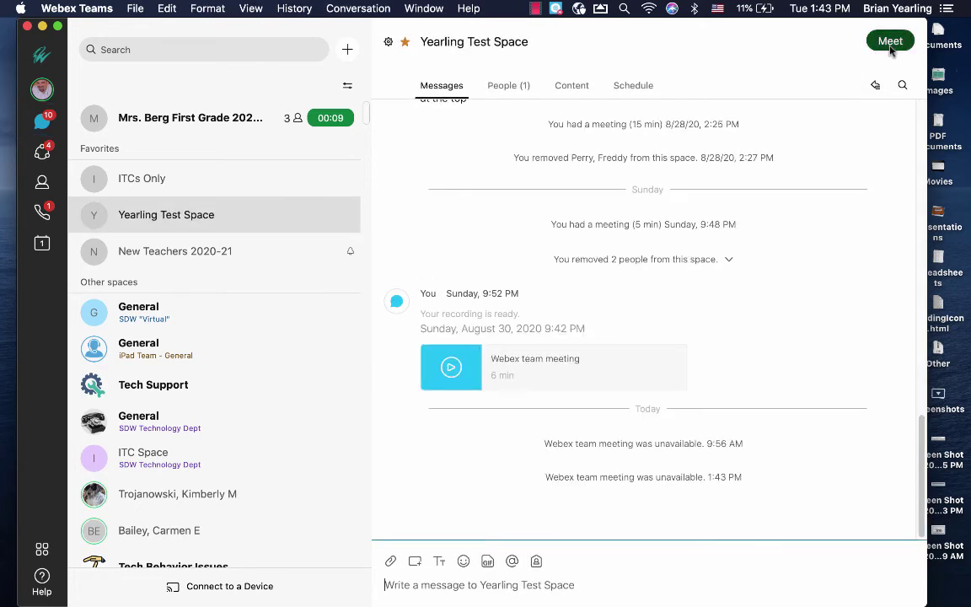
{"action": "left_click", "coordinate": [890, 42]}
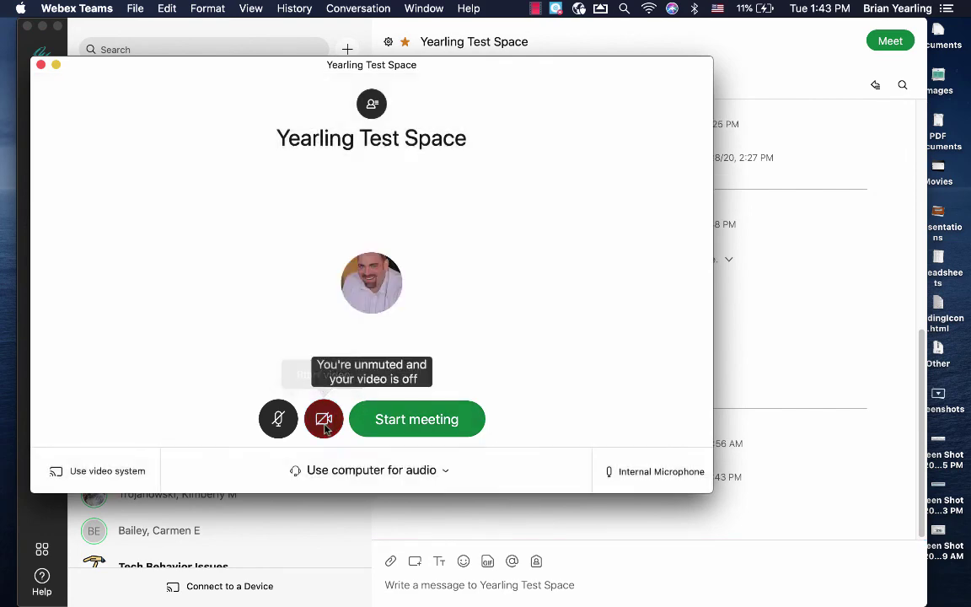
{"action": "left_click", "coordinate": [325, 420]}
{"action": "left_click", "coordinate": [326, 422]}
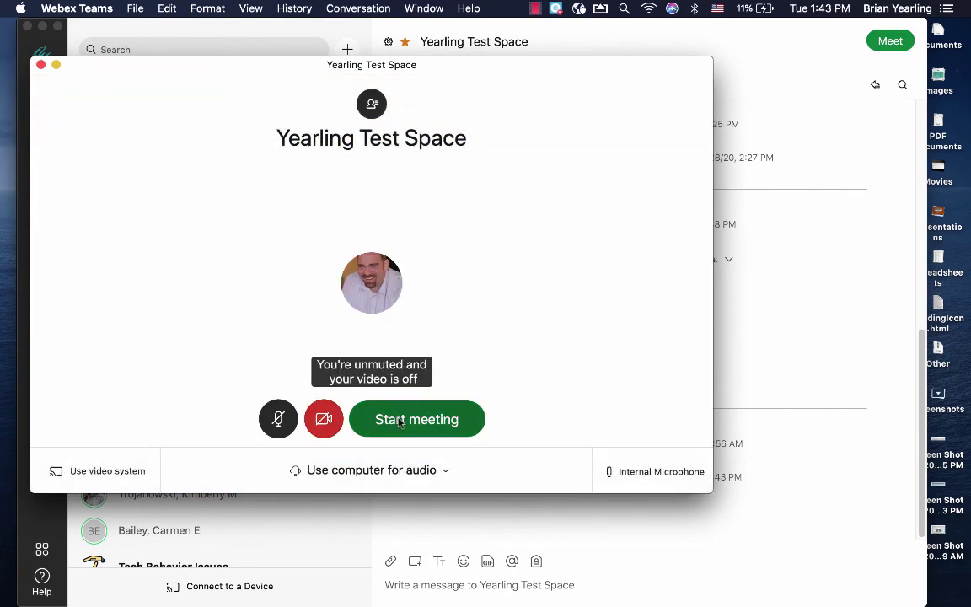
{"action": "left_click", "coordinate": [400, 420]}
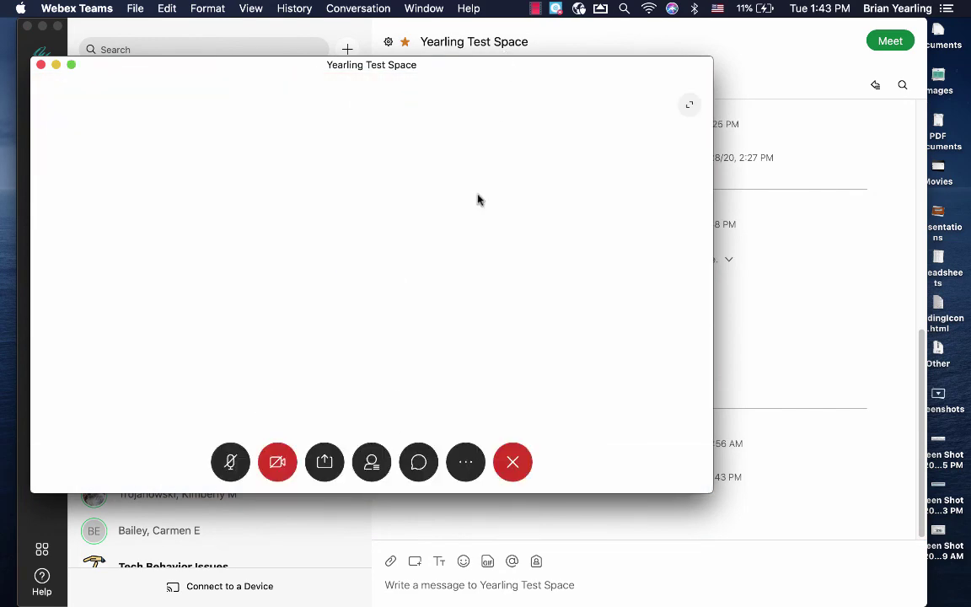
{"action": "left_click", "coordinate": [371, 461]}
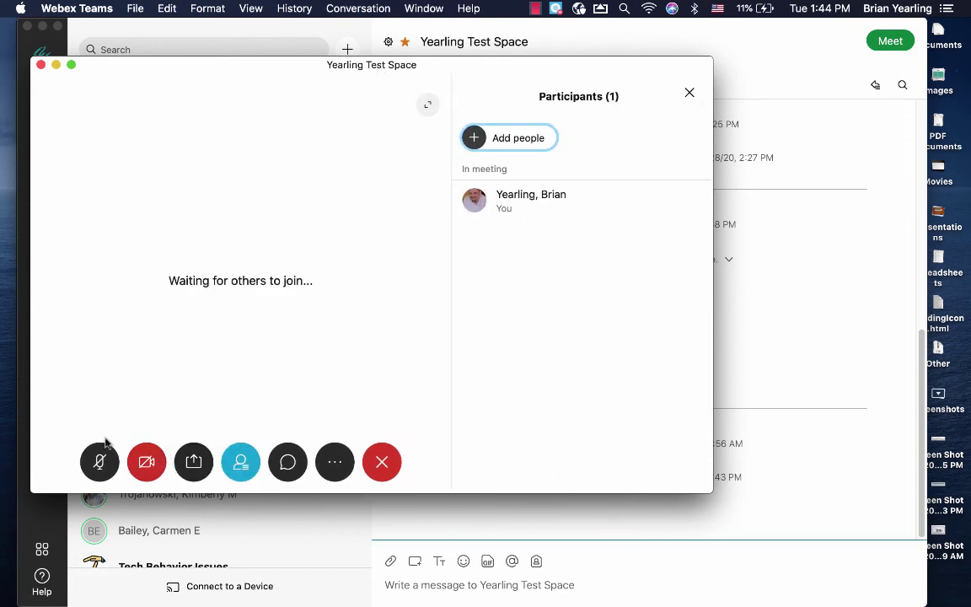
- Open the meeting's choices of screens and applications to share
{"action": "left_click", "coordinate": [194, 459]}
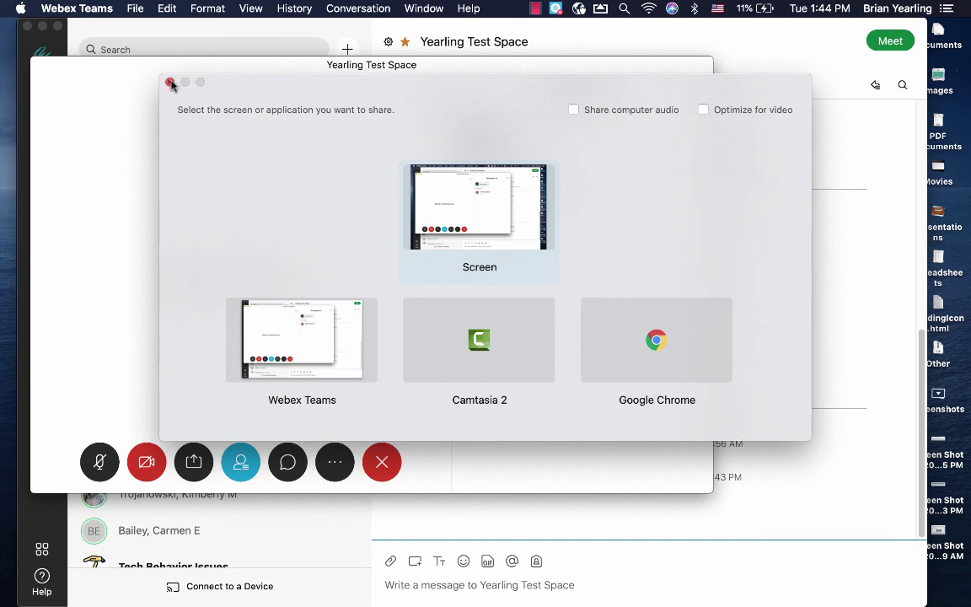
{"action": "left_click", "coordinate": [535, 8]}
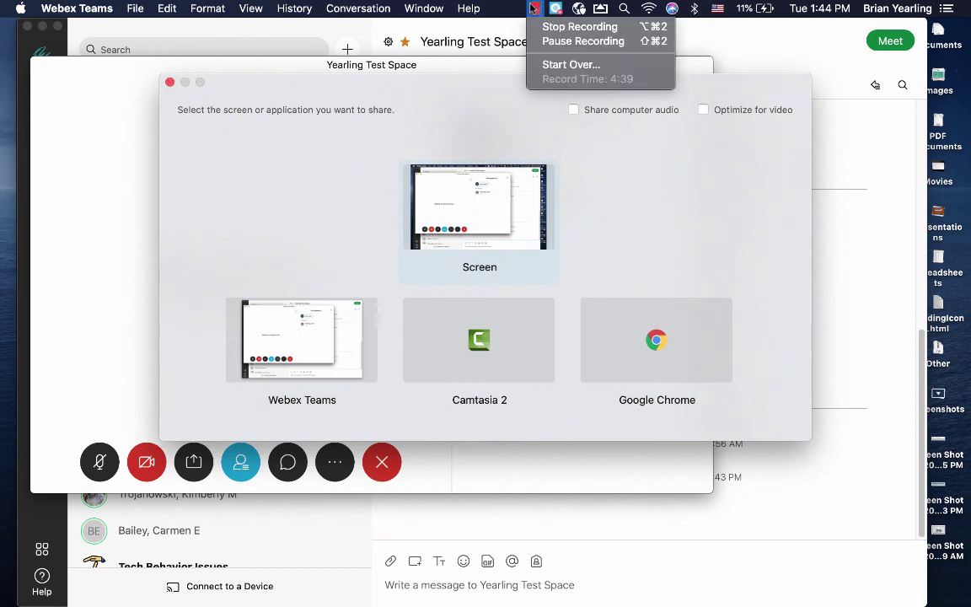